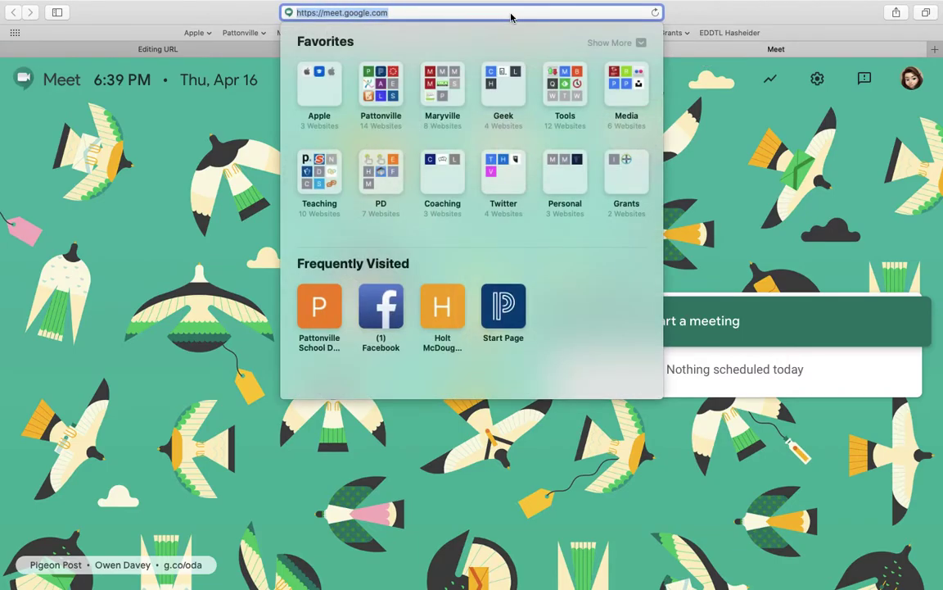
Return to the Moodle form that is adding the Google Meet Me link
{"action": "left_click", "coordinate": [226, 49]}
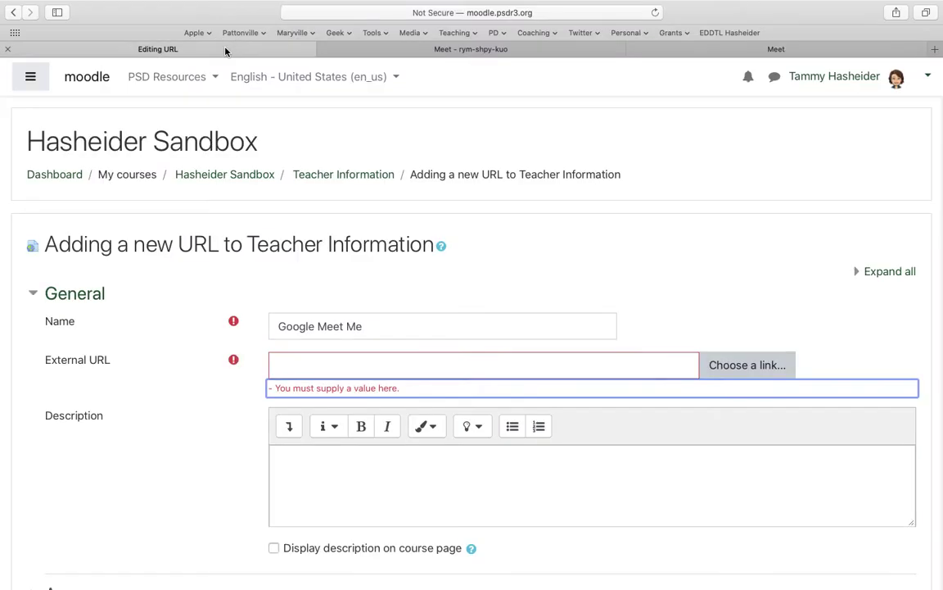
{"action": "left_click", "coordinate": [334, 360]}
{"action": "type", "text": "https://meet.google.com"}
{"action": "left_click", "coordinate": [318, 469]}
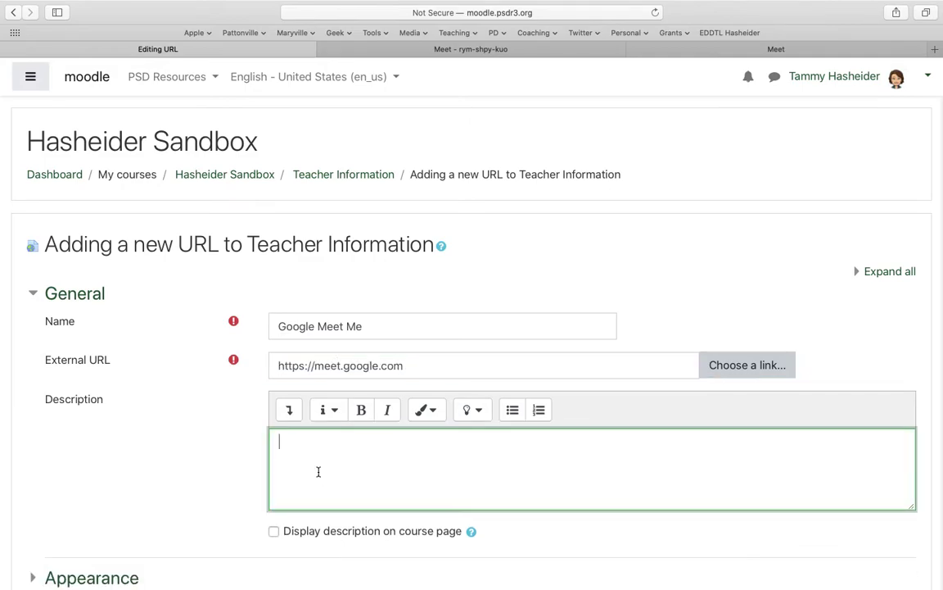
{"action": "scroll", "coordinate": [319, 471], "scroll_direction": "down", "scroll_amount": 1}
{"action": "scroll", "coordinate": [319, 474], "scroll_direction": "down", "scroll_amount": 1}
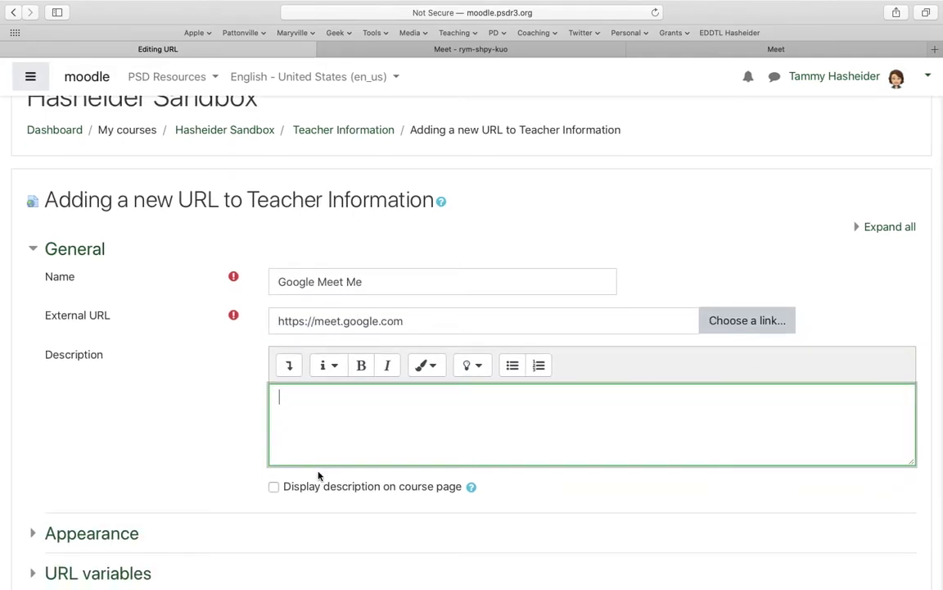
Describe the link with 'Join using nickname:' plus the teacher's nickname, and 'Mondays and Wednesdays at 10am-11am'
{"action": "type", "text": "Join using ne"}
{"action": "type", "text": "cnam"}
{"action": "key", "text": "BackSpace"}
{"action": "key", "text": "BackSpace"}
{"action": "key", "text": "BackSpace"}
{"action": "type", "text": "kna"}
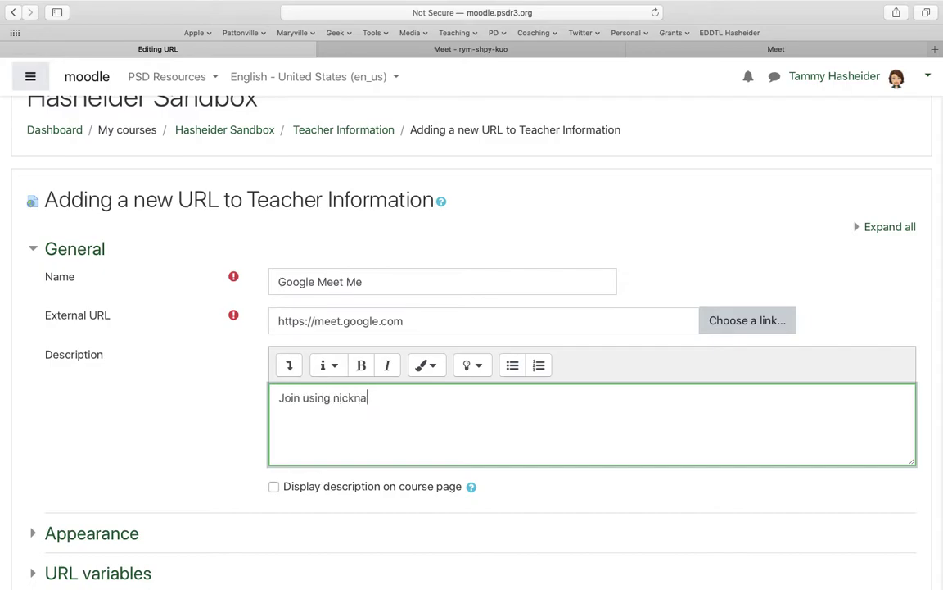
{"action": "key", "text": "Return"}
{"action": "type", "text": "Monday"}
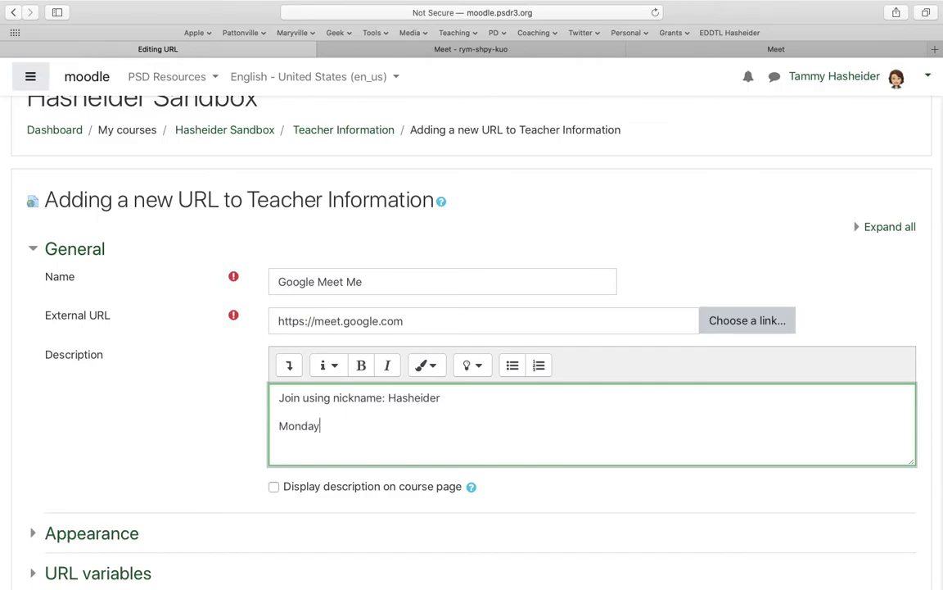
{"action": "type", "text": "s and Wednesdays at 10am"}
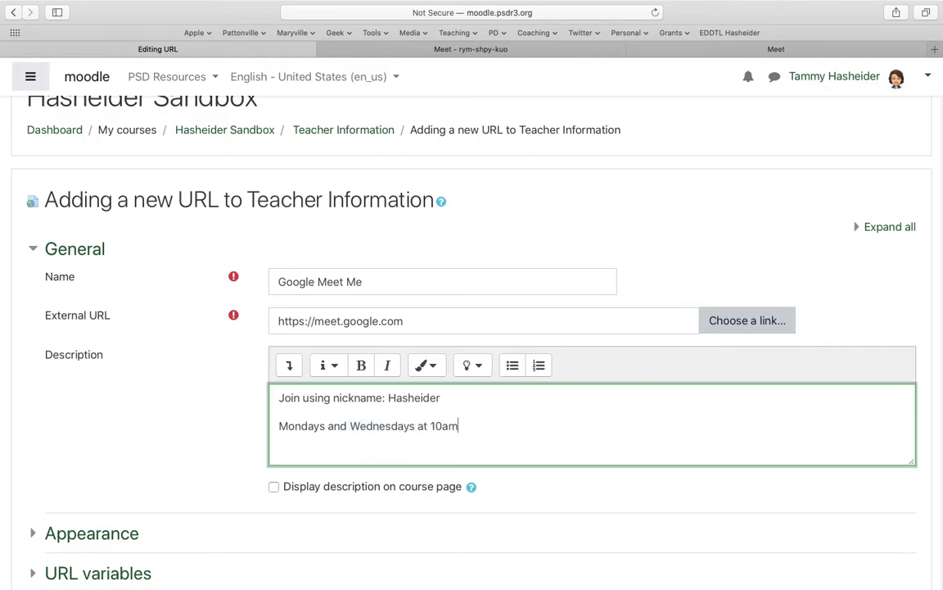
{"action": "type", "text": "-11am"}
{"action": "double_click", "coordinate": [407, 398]}
Colour the nickname in the description red
{"action": "left_click", "coordinate": [429, 364]}
{"action": "left_click", "coordinate": [416, 452]}
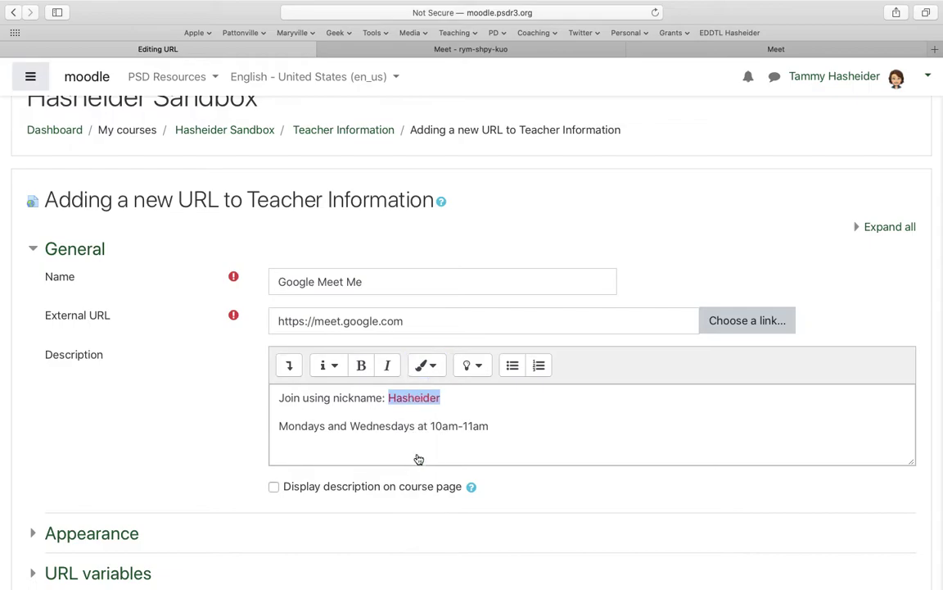
{"action": "left_click", "coordinate": [322, 449]}
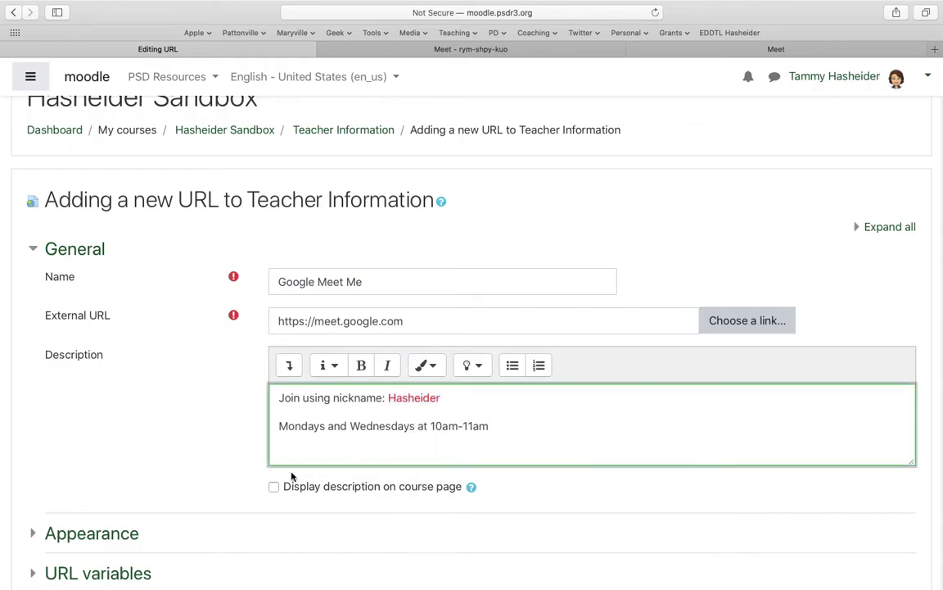
Display the description on the course page and save the link to Teacher Information
{"action": "left_click", "coordinate": [274, 488]}
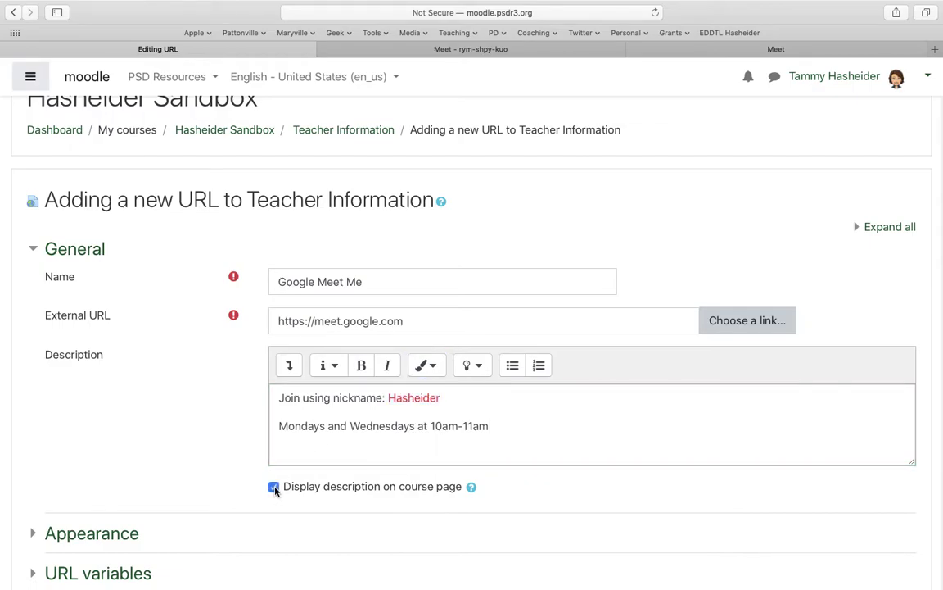
{"action": "left_click", "coordinate": [279, 426]}
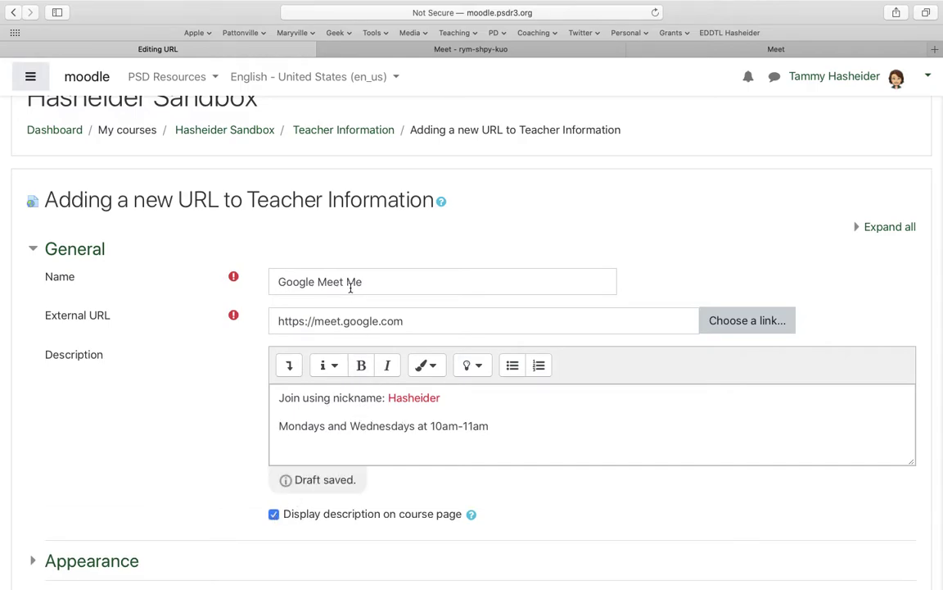
{"action": "scroll", "coordinate": [350, 287], "scroll_direction": "down", "scroll_amount": 5}
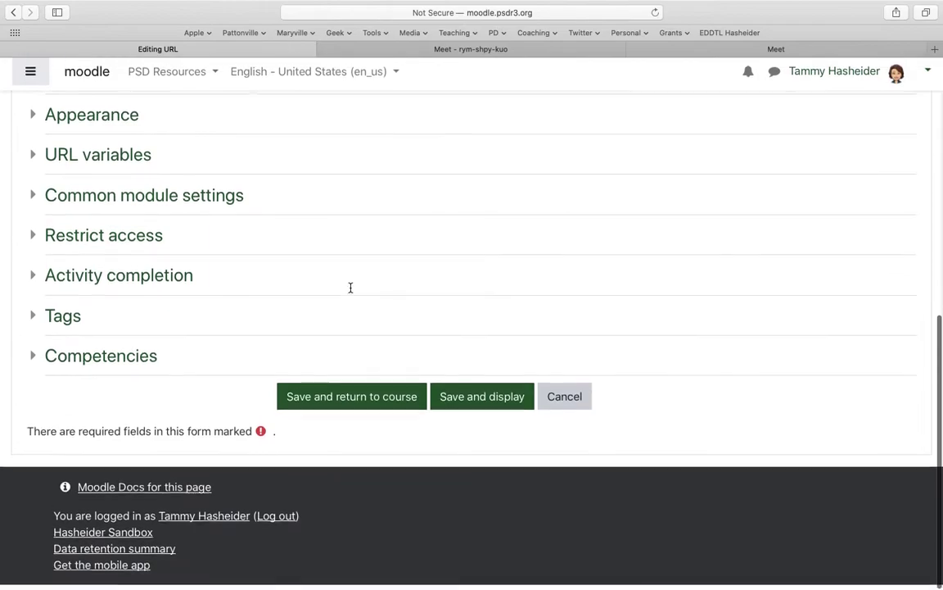
{"action": "left_click", "coordinate": [343, 407]}
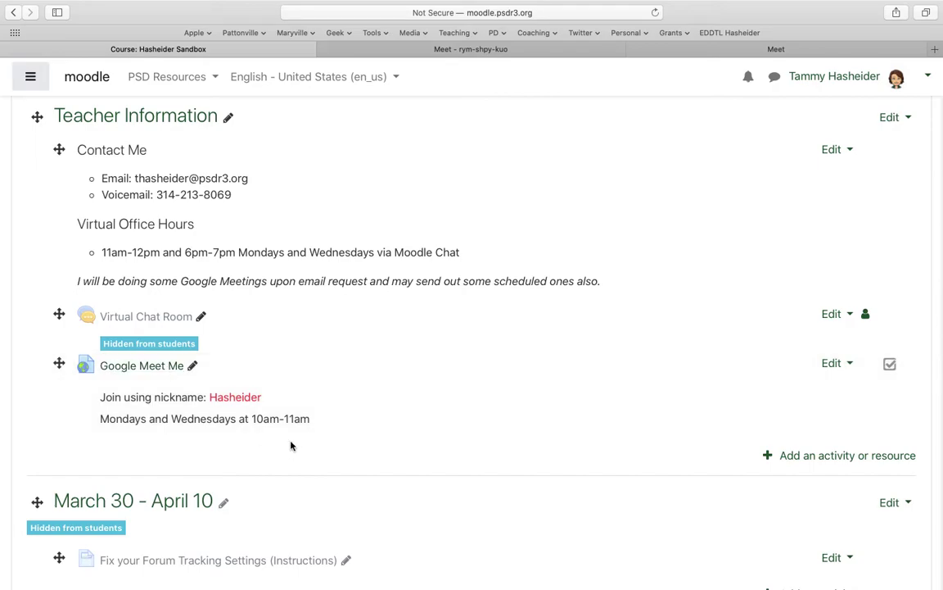
{"action": "key", "text": "ctrl+Left"}
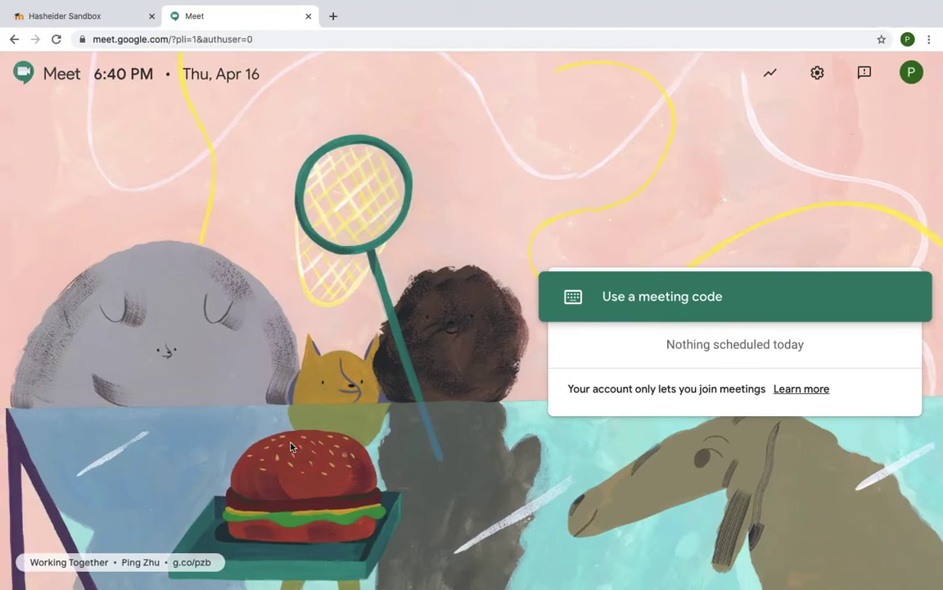
As the student, try the teacher's nickname as a meeting code; Meet refuses since no meeting exists
{"action": "left_click", "coordinate": [668, 310]}
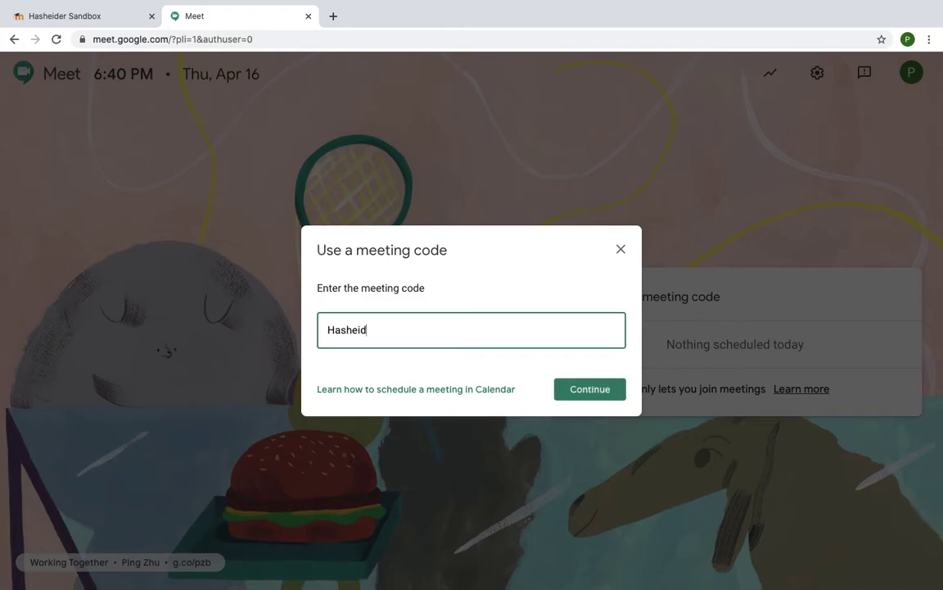
{"action": "left_click", "coordinate": [593, 390]}
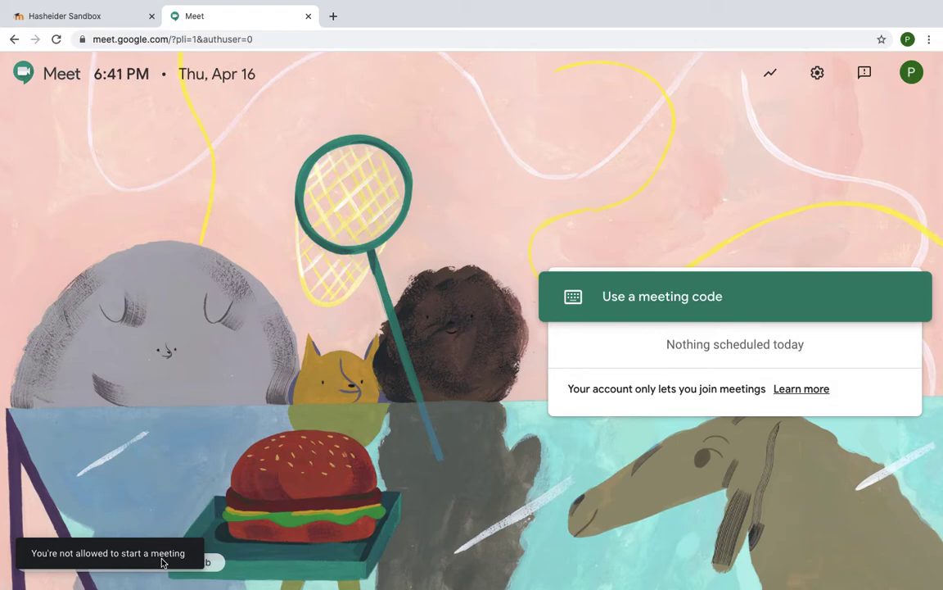
{"action": "key", "text": "ctrl+Right"}
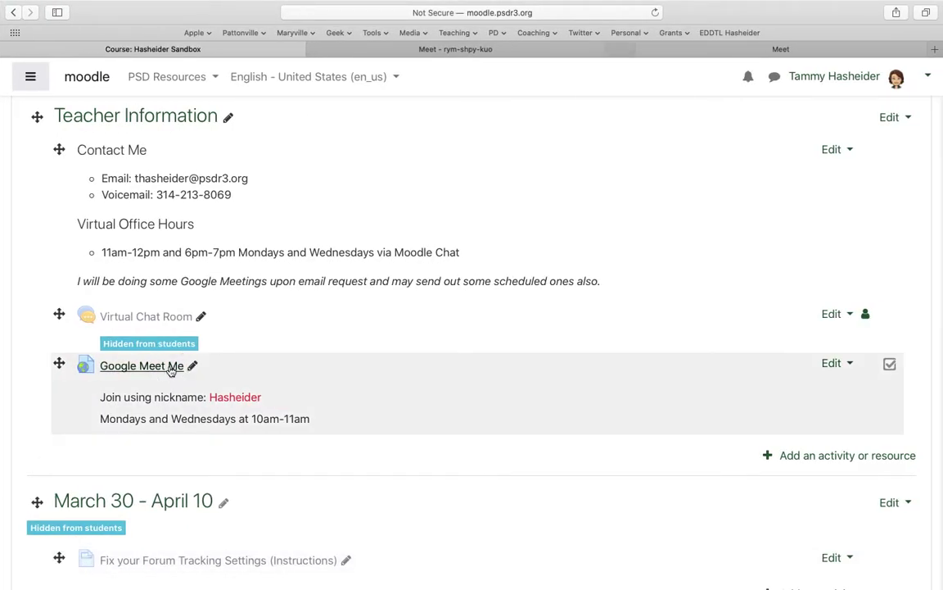
Open the Google Meet Me link from the course and enter the teacher's nickname as meeting code
{"action": "left_click", "coordinate": [142, 366]}
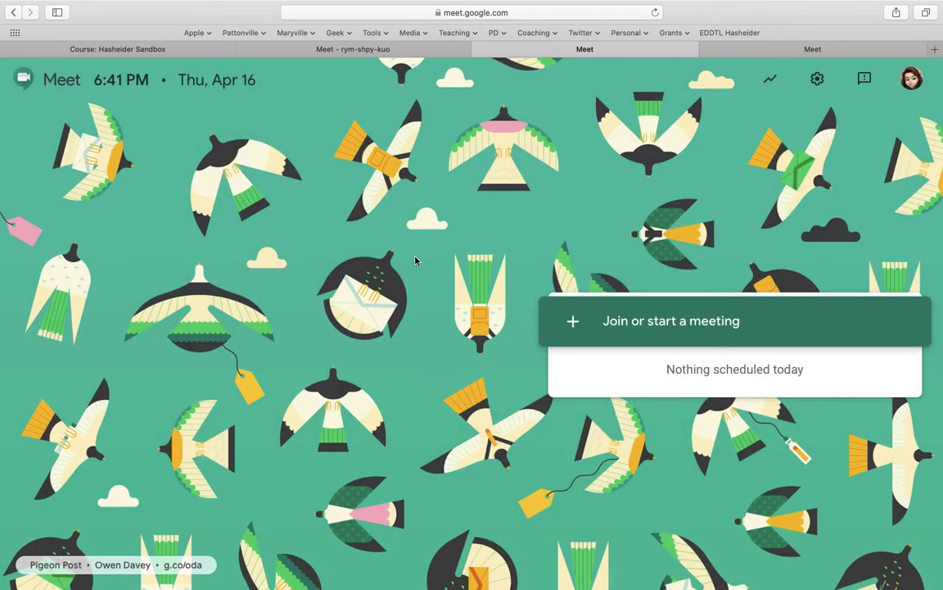
{"action": "left_click", "coordinate": [616, 321]}
{"action": "left_click", "coordinate": [606, 399]}
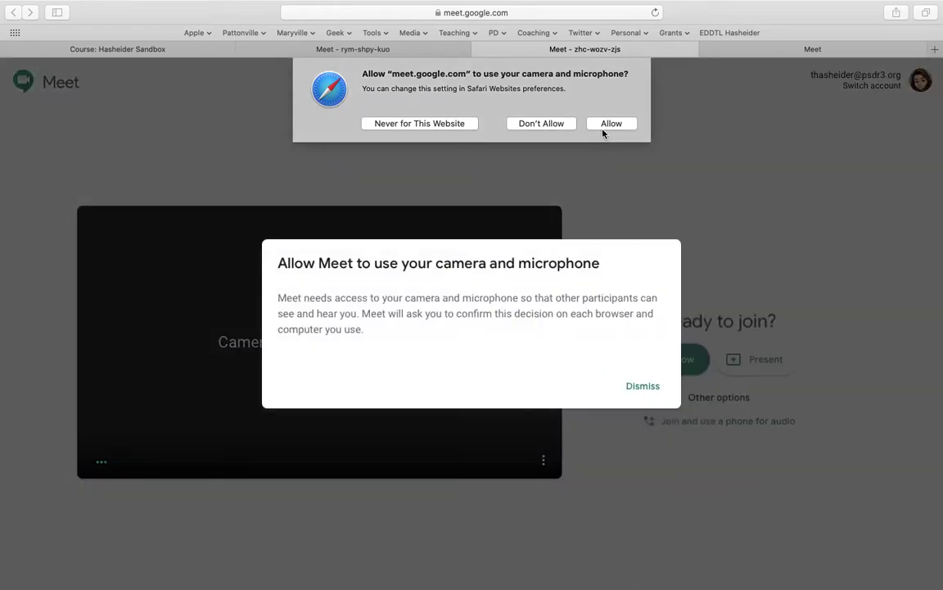
Allow camera and microphone access, dismiss Meet's notice, and join the meeting as teacher
{"action": "left_click", "coordinate": [602, 124]}
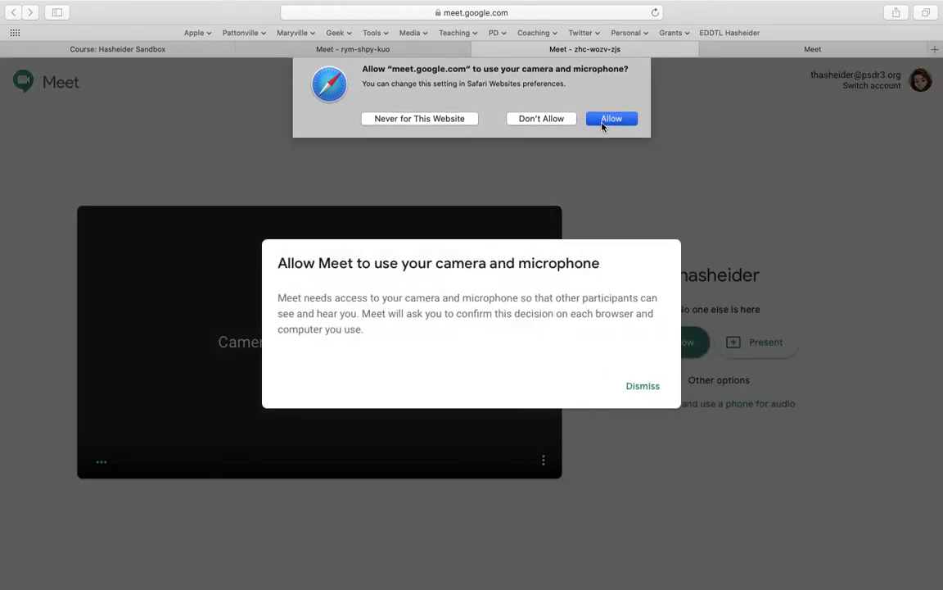
{"action": "left_click", "coordinate": [641, 387]}
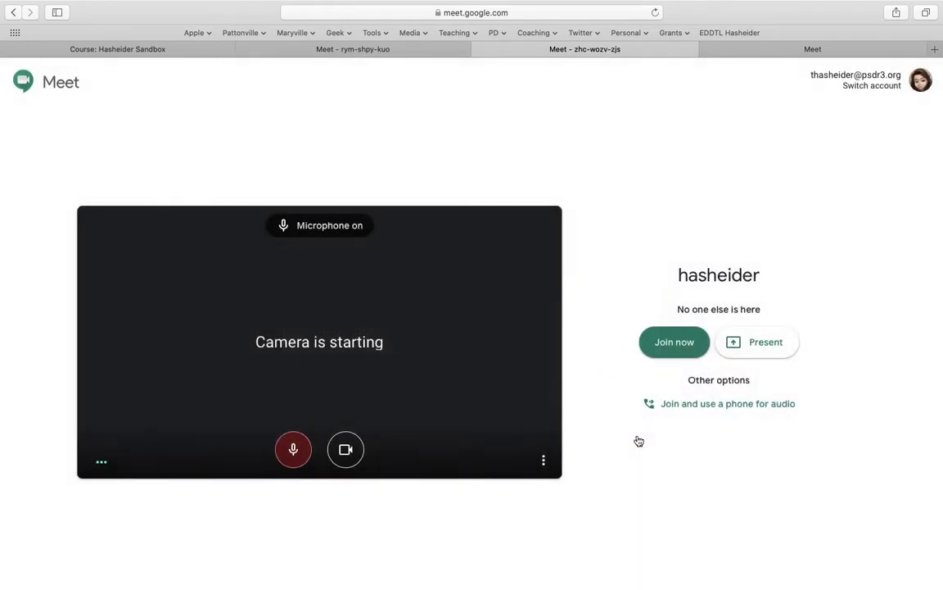
{"action": "left_click", "coordinate": [672, 342]}
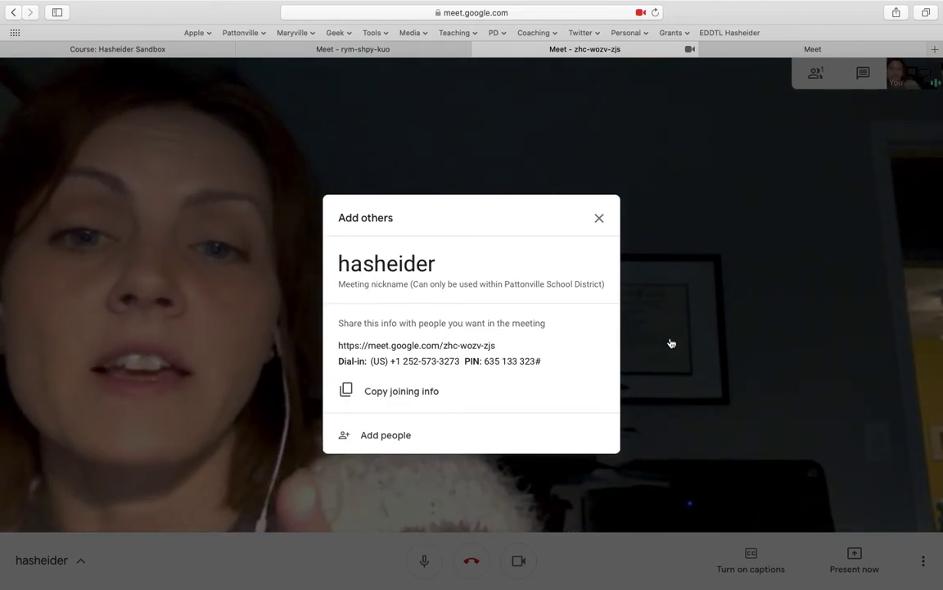
Select the full meeting link in the joining info, then close the joining info
{"action": "double_click", "coordinate": [412, 344]}
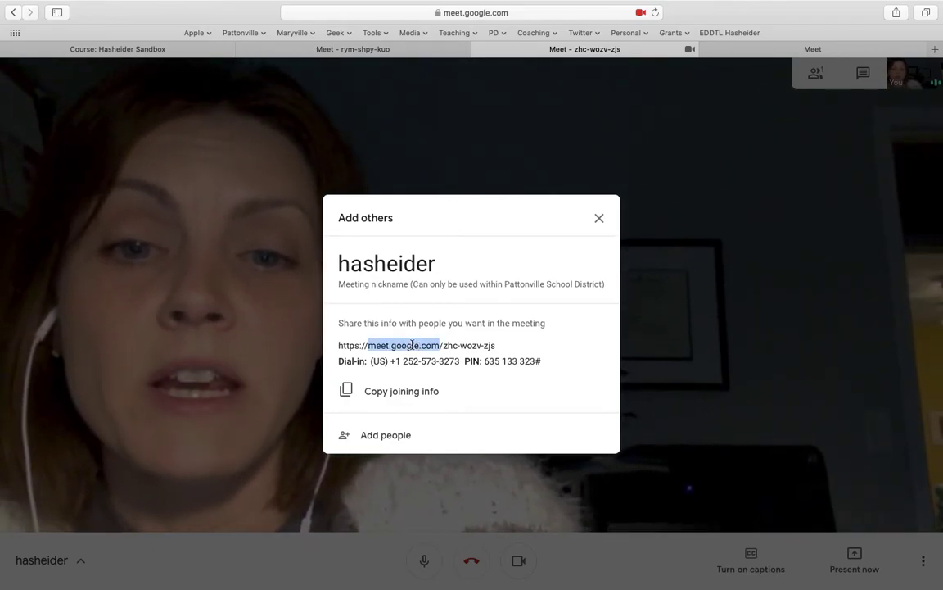
{"action": "triple_click", "coordinate": [412, 345]}
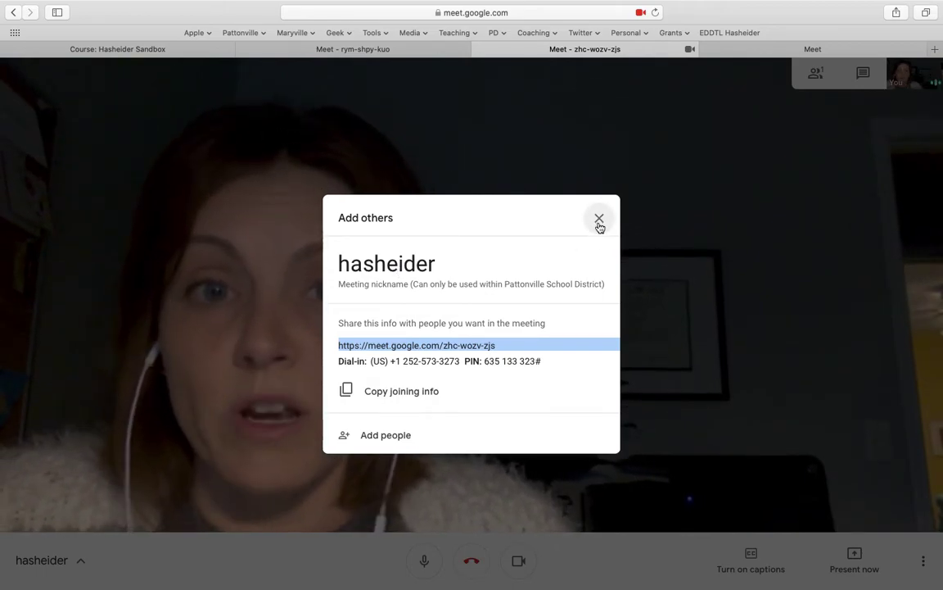
{"action": "left_click", "coordinate": [599, 221]}
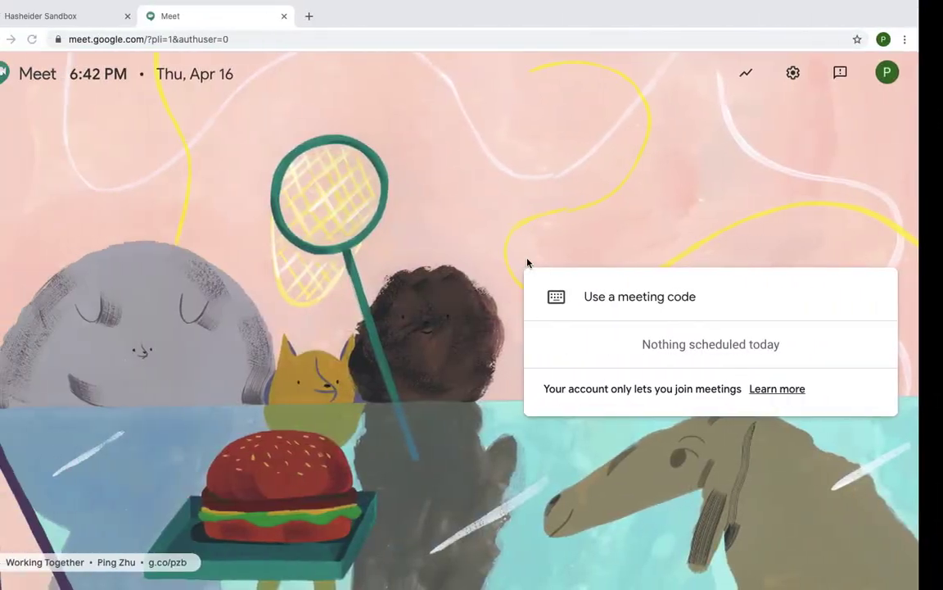
As the student, enter the teacher's nickname as the meeting code
{"action": "left_click", "coordinate": [656, 312]}
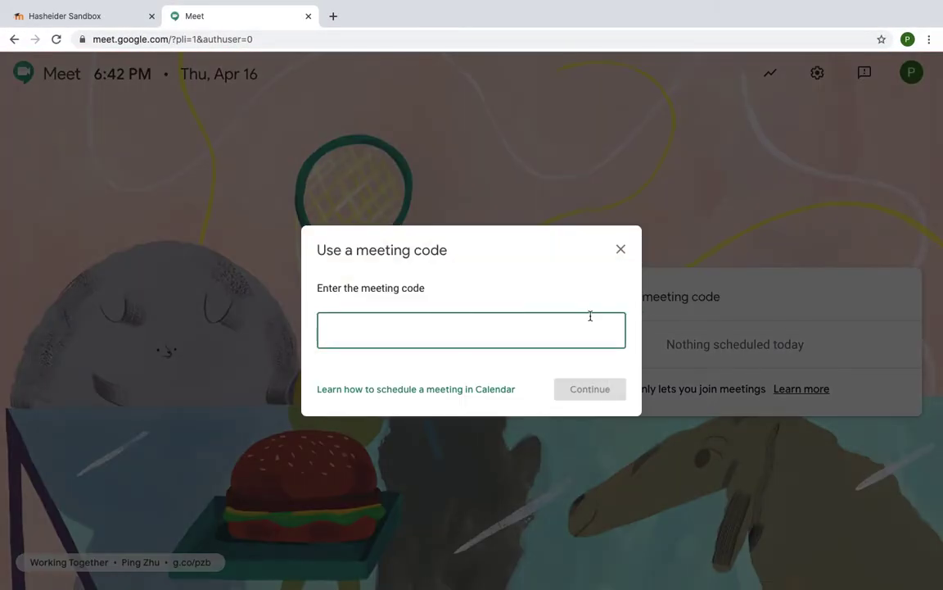
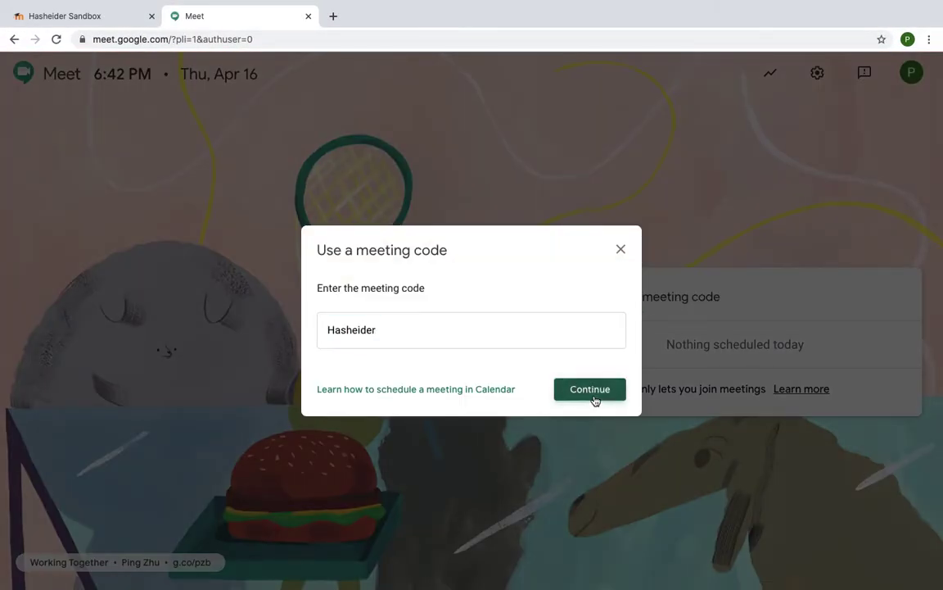
{"action": "left_click", "coordinate": [593, 399]}
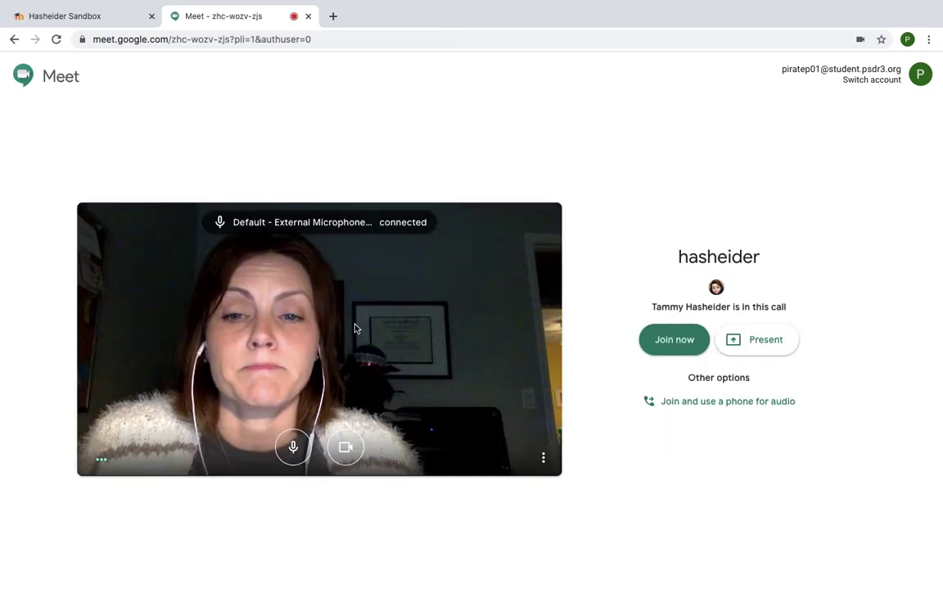
Join the meeting as the student with the camera off, then leave it
{"action": "left_click", "coordinate": [346, 450]}
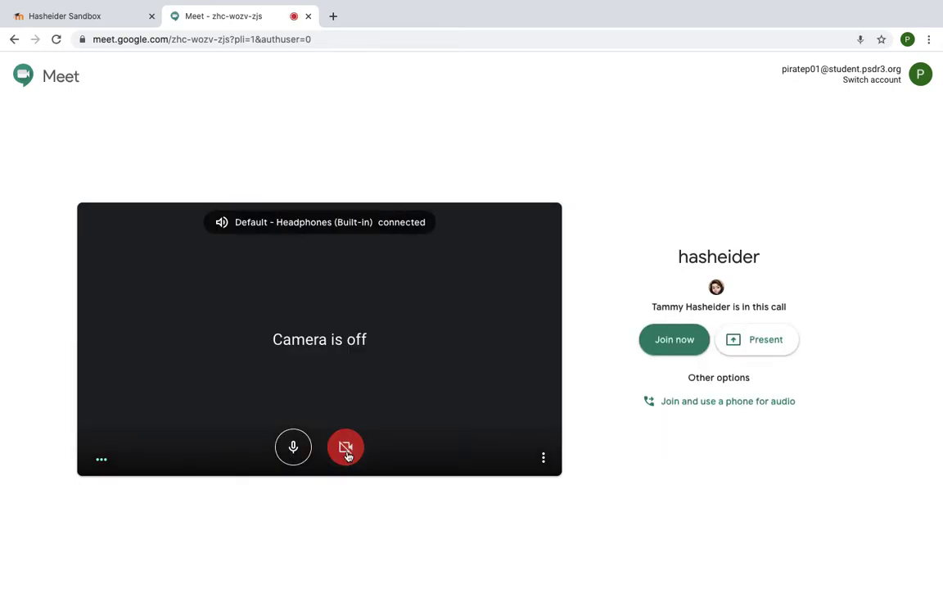
{"action": "left_click", "coordinate": [671, 348]}
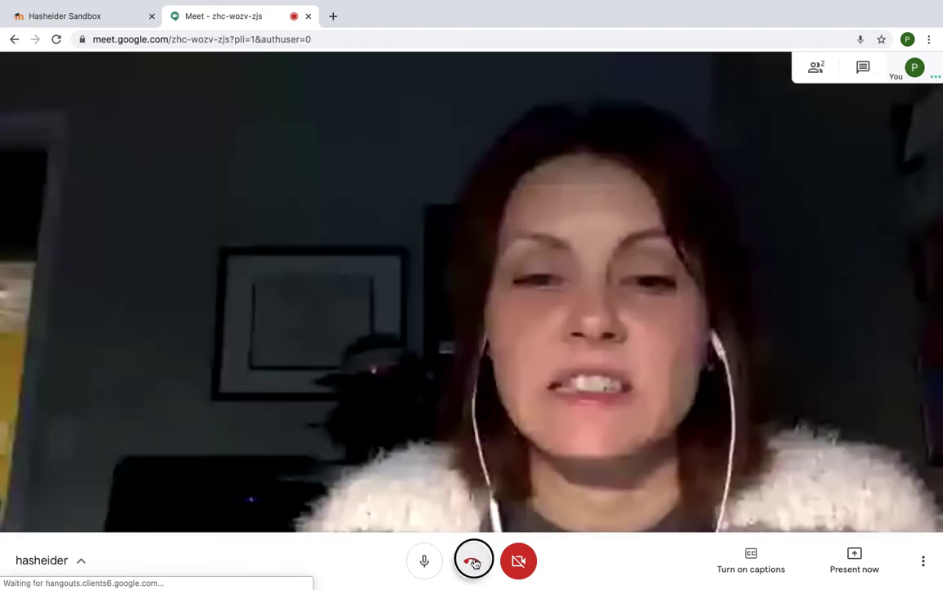
{"action": "left_click", "coordinate": [474, 561]}
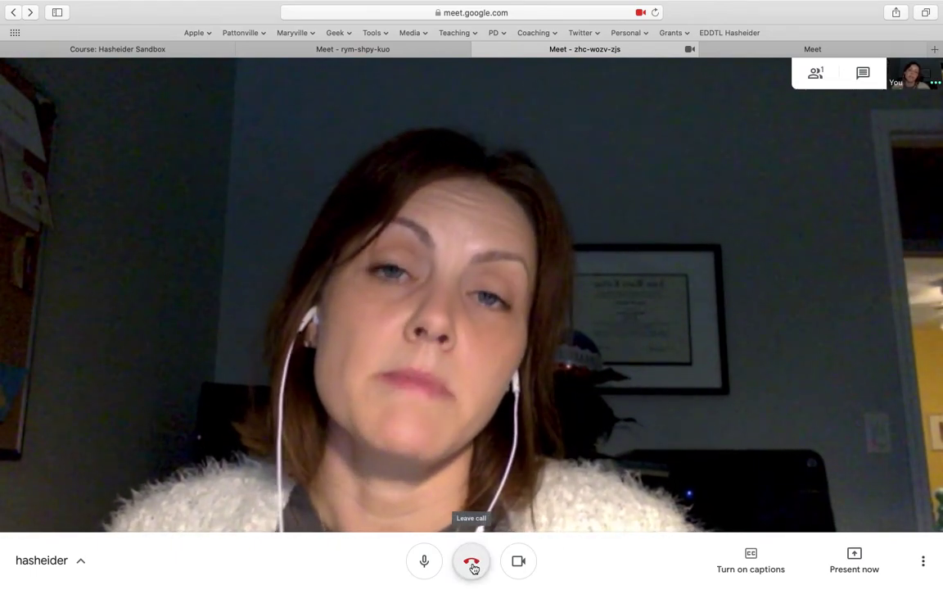
Leave the teacher's call and go back to the Course: Hasheider Sandbox page
{"action": "left_click", "coordinate": [472, 567]}
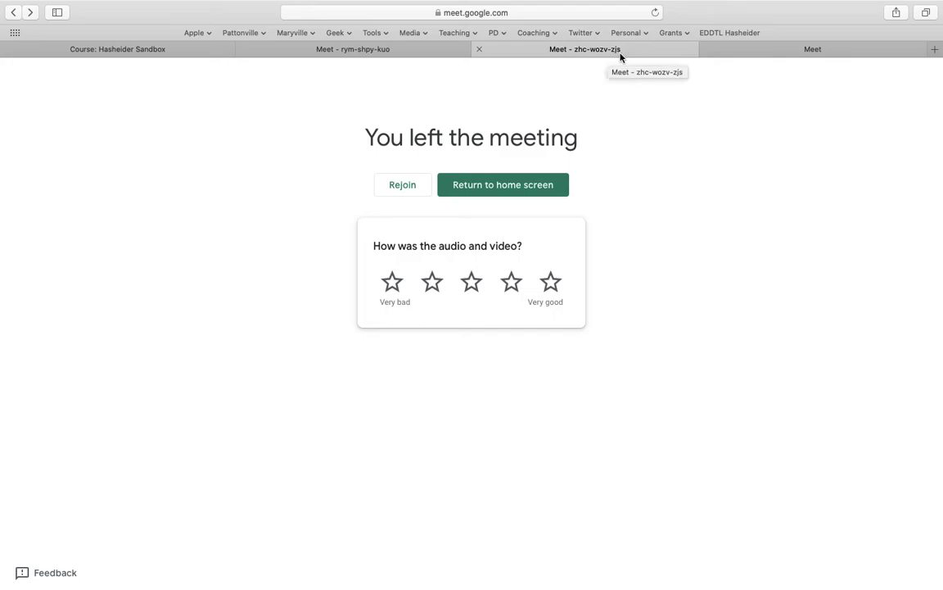
{"action": "left_click", "coordinate": [139, 50]}
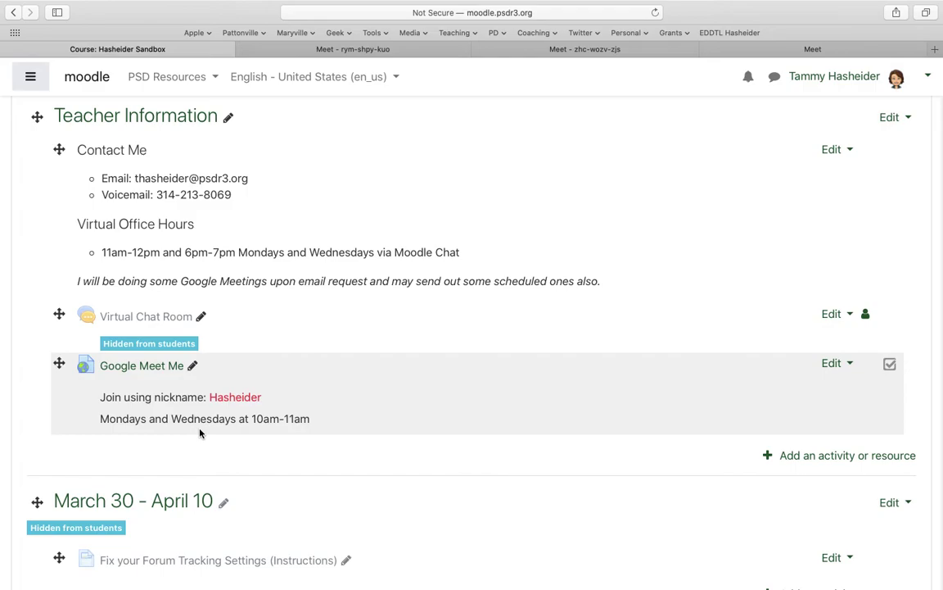
{"action": "left_click", "coordinate": [837, 363]}
{"action": "left_click", "coordinate": [809, 435]}
{"action": "left_click", "coordinate": [832, 376]}
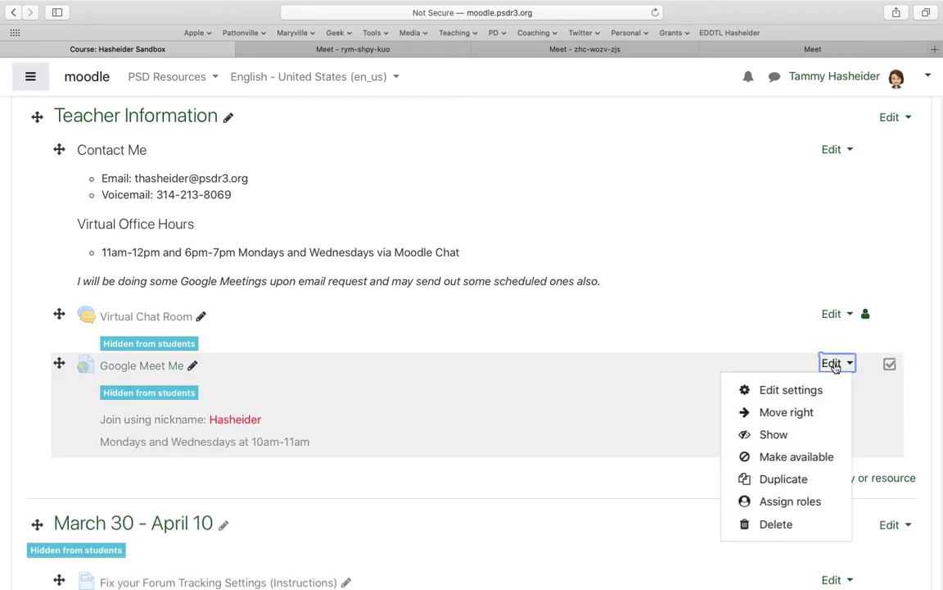
{"action": "left_click", "coordinate": [779, 434]}
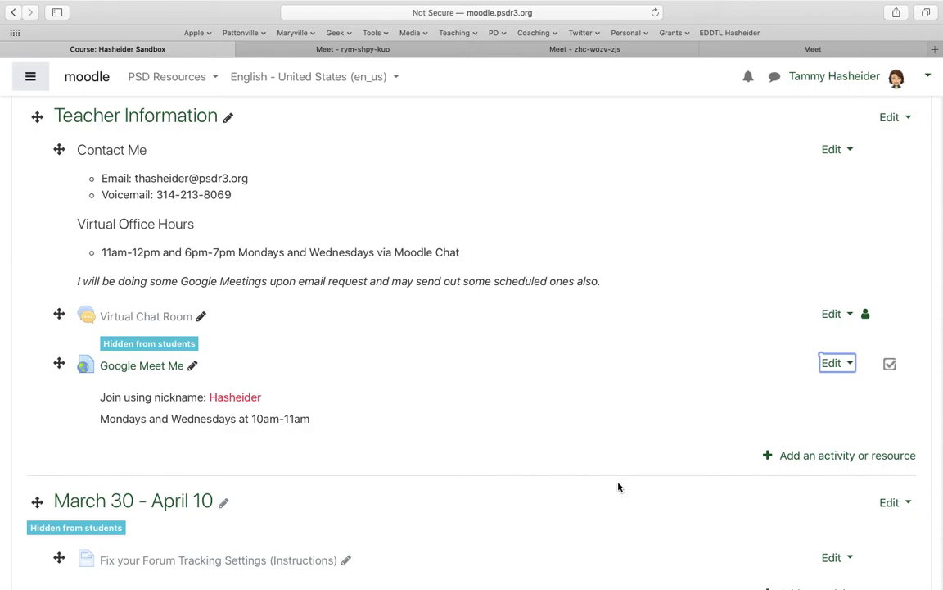